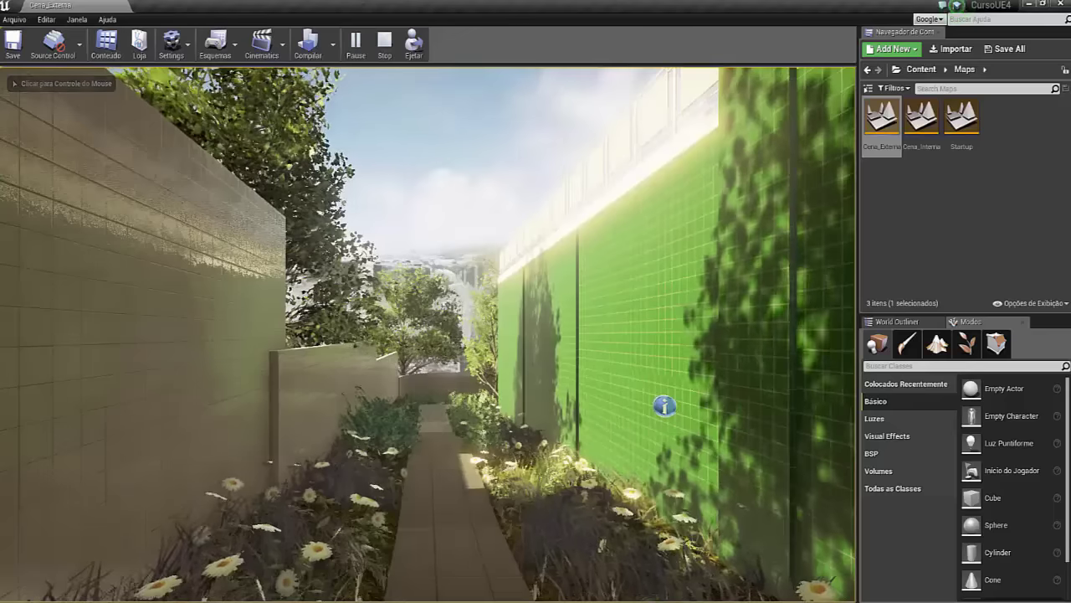
Step: Take control of the walkthrough view and walk from the garden walkway to the rooftop court
left_click(427, 334)
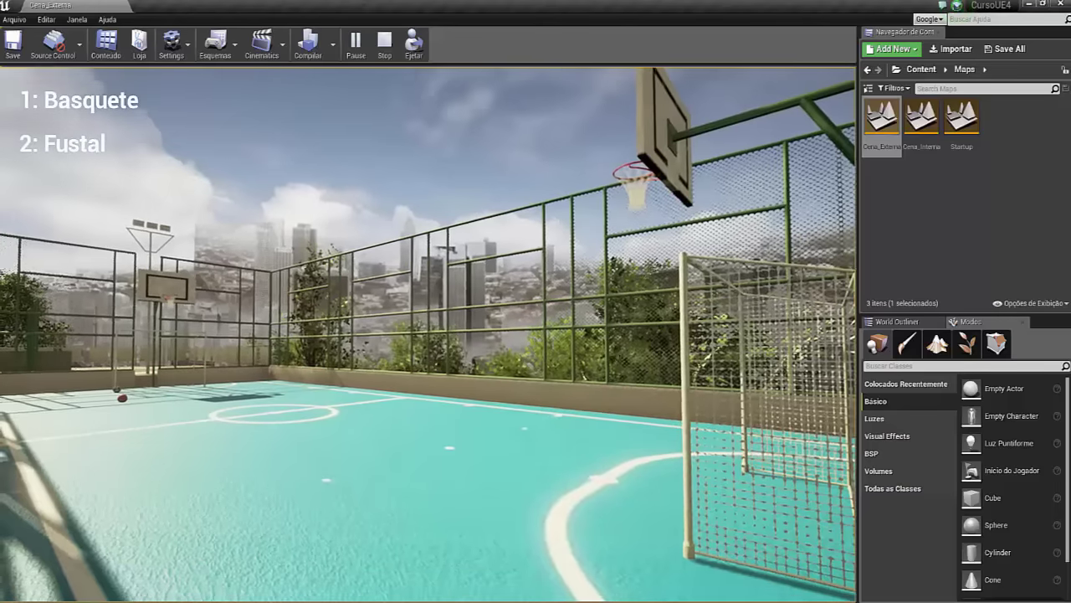
Step: Use key 2 to switch the court floor to another sport's layout
key("2")
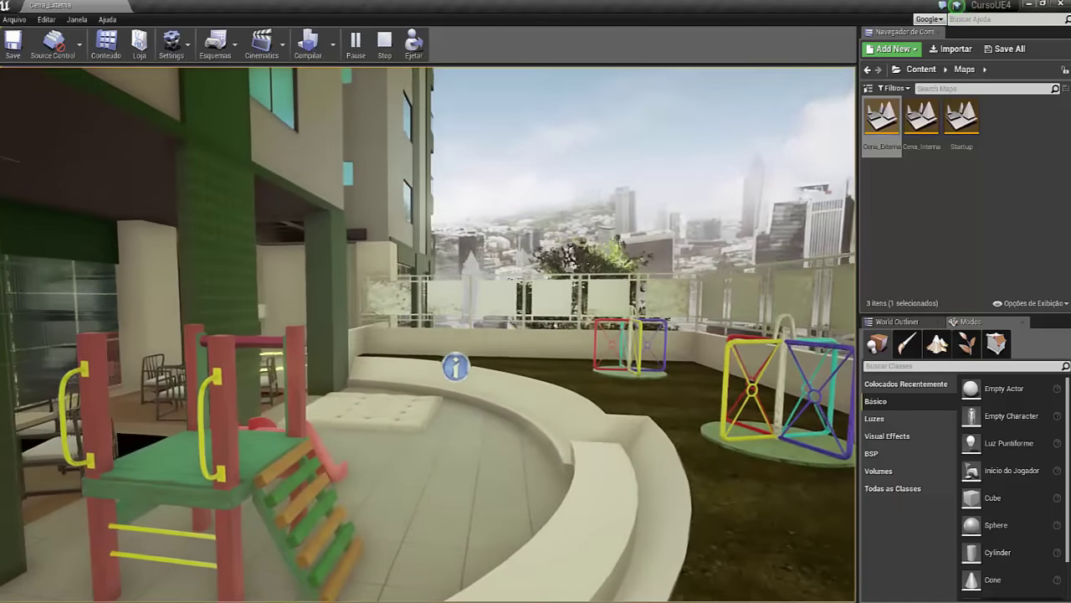
Step: Walk up to the seesaw's info marker and open its Gangorra de Madeira product information
key("w")
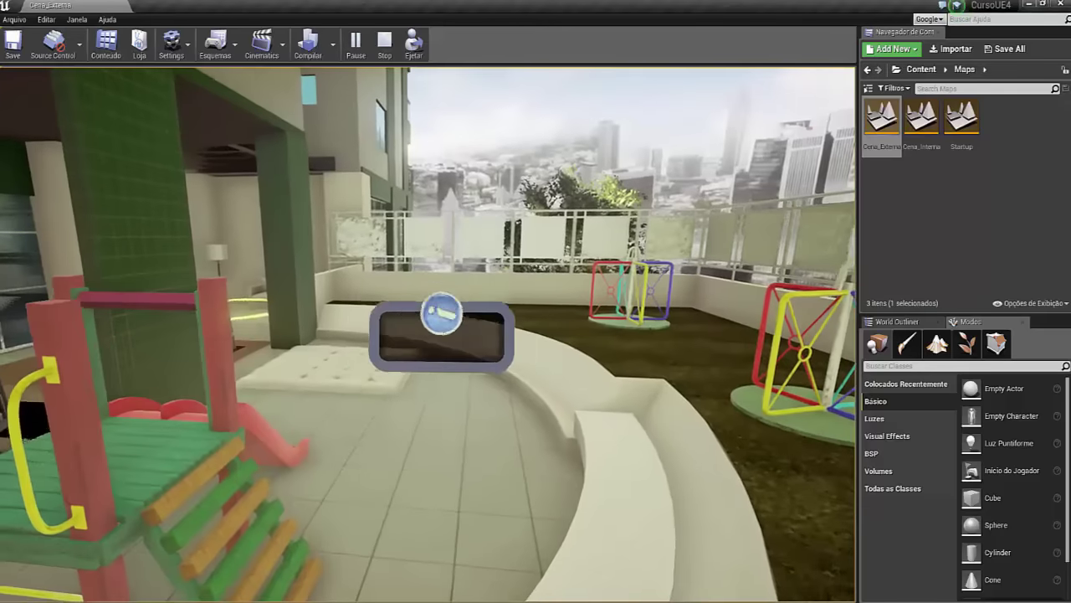
key("w")
key("w")
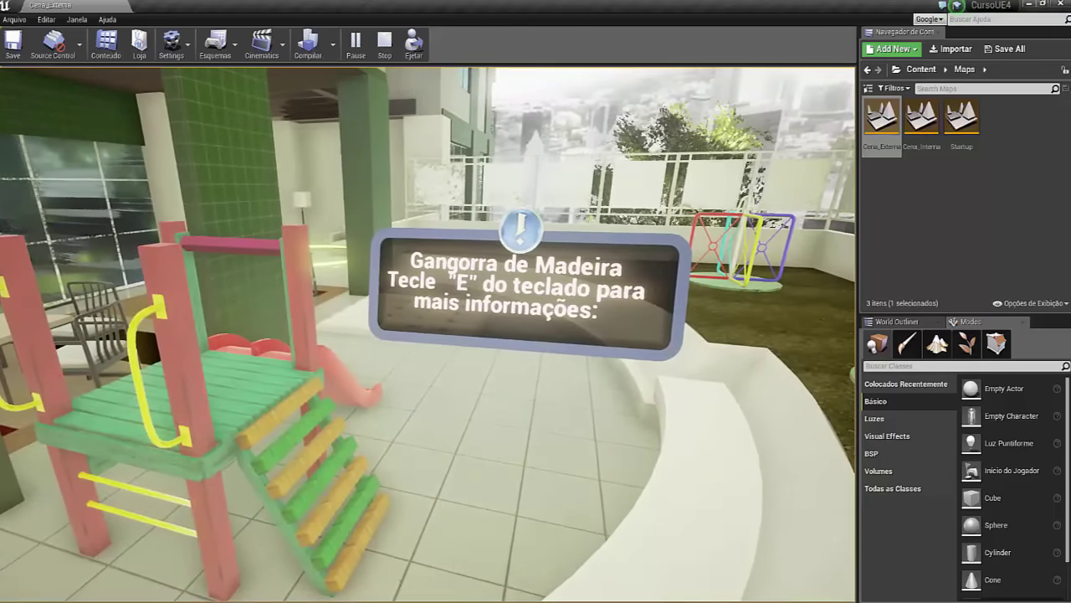
key("e")
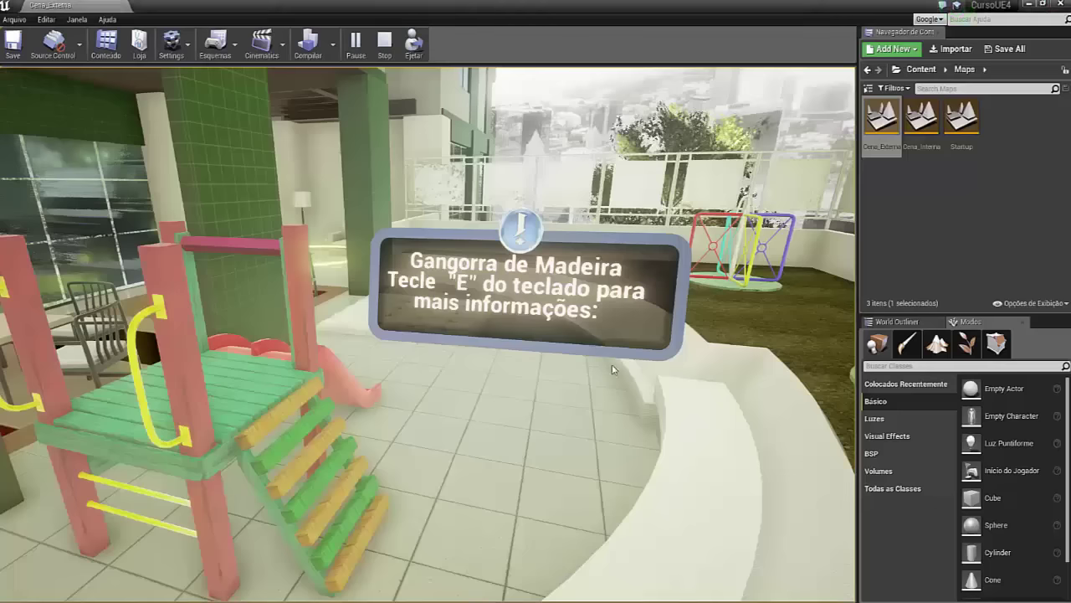
left_click(611, 369)
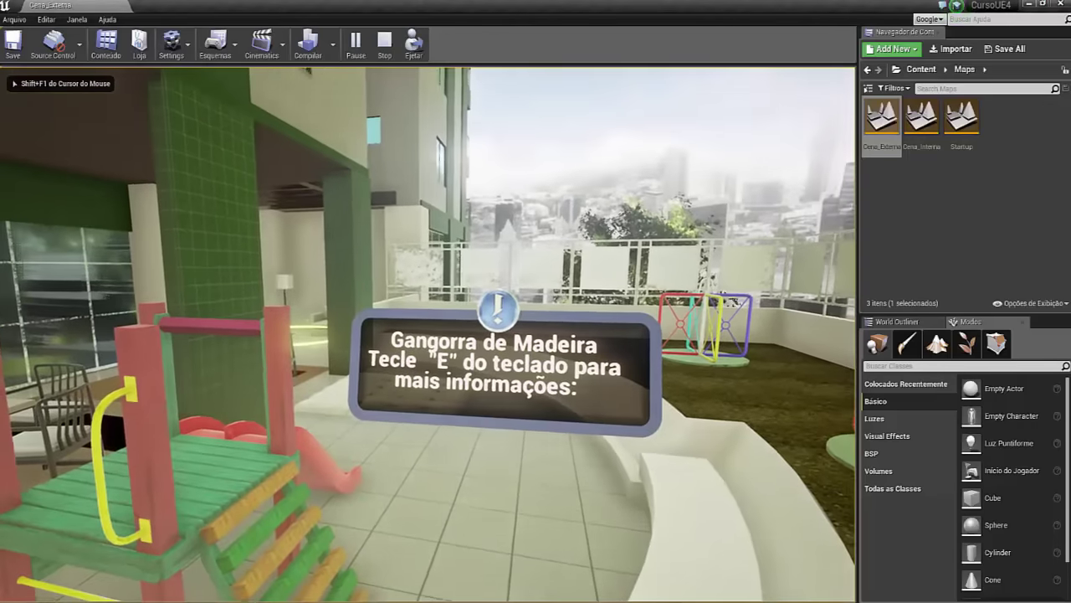
Step: Walk past the grass, pool railing and playground onto the patio with chairs and palms
key("w")
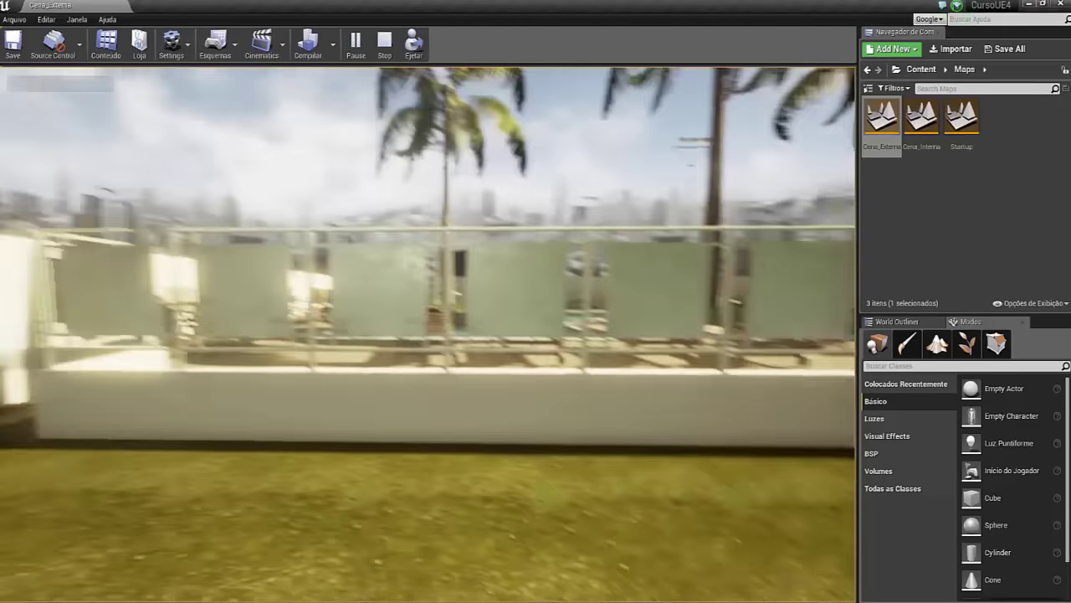
key("w")
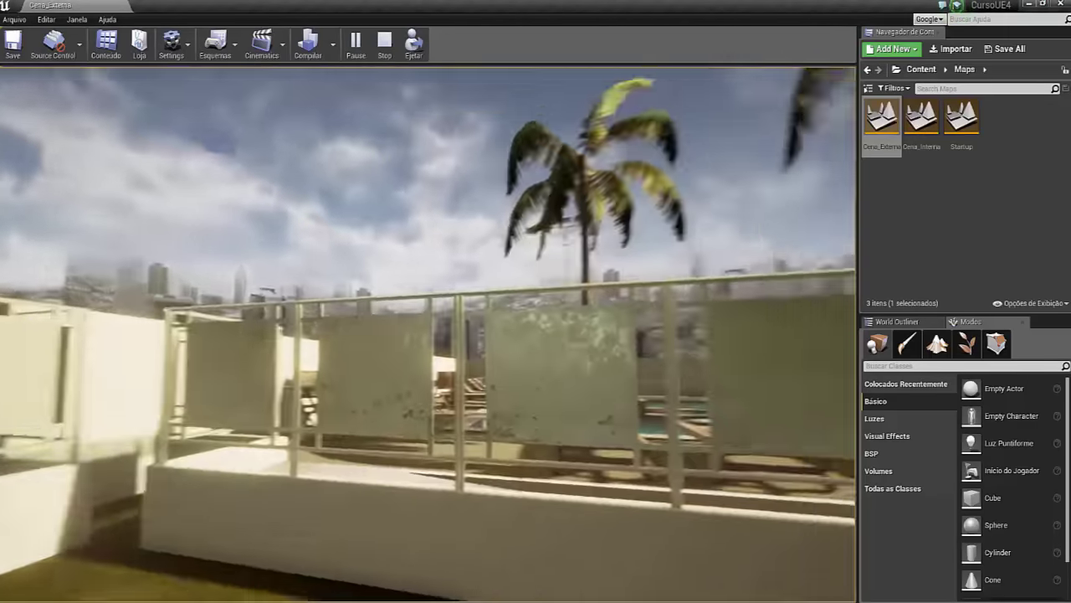
key("w")
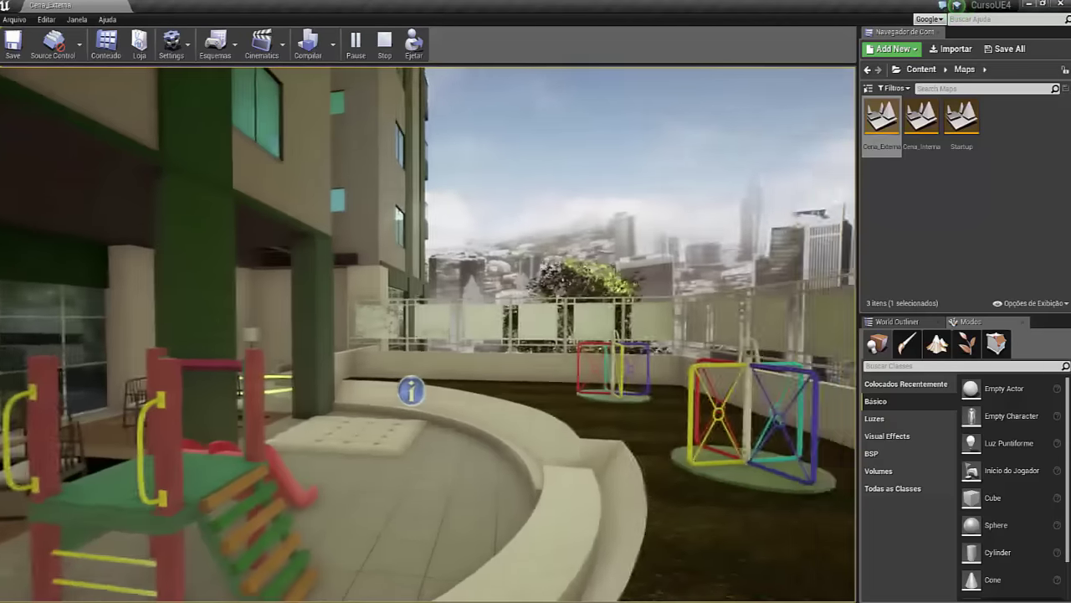
key("w")
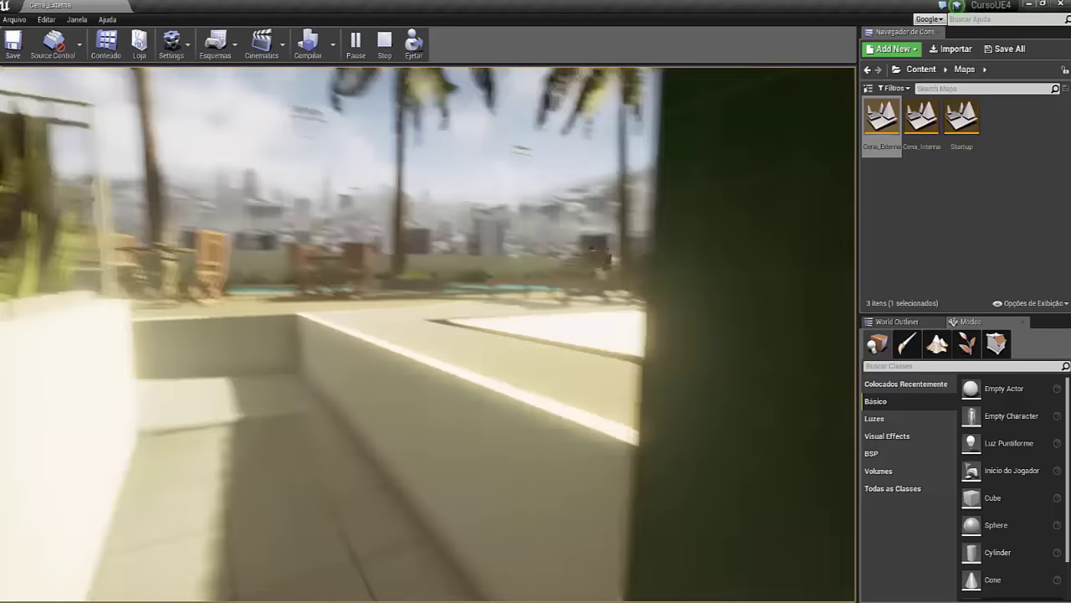
key("w")
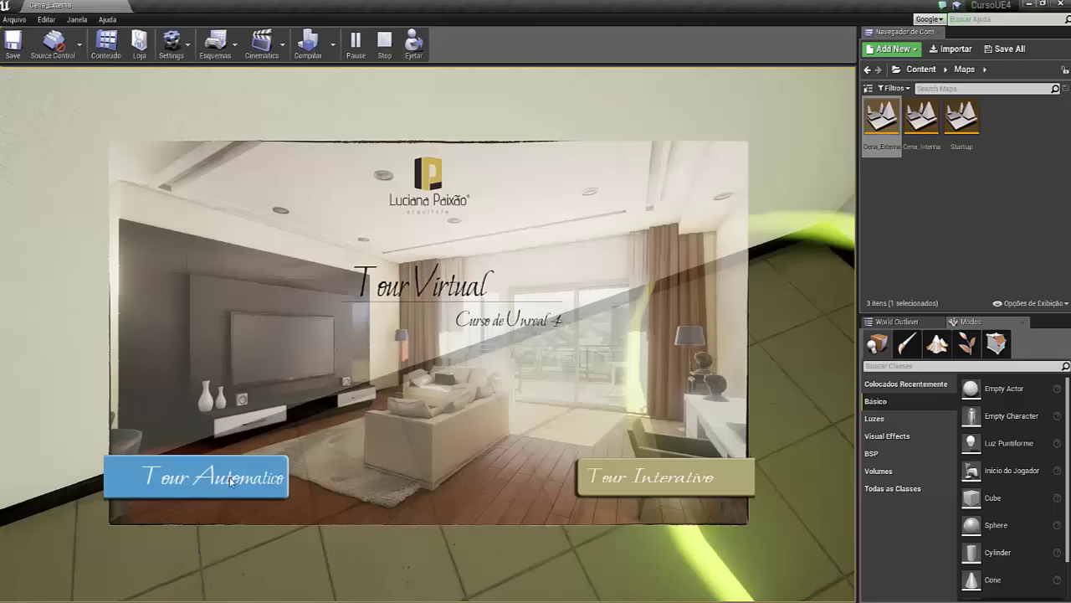
Step: Start the interactive tour and walk through the apartment door down the corridor
left_click(622, 483)
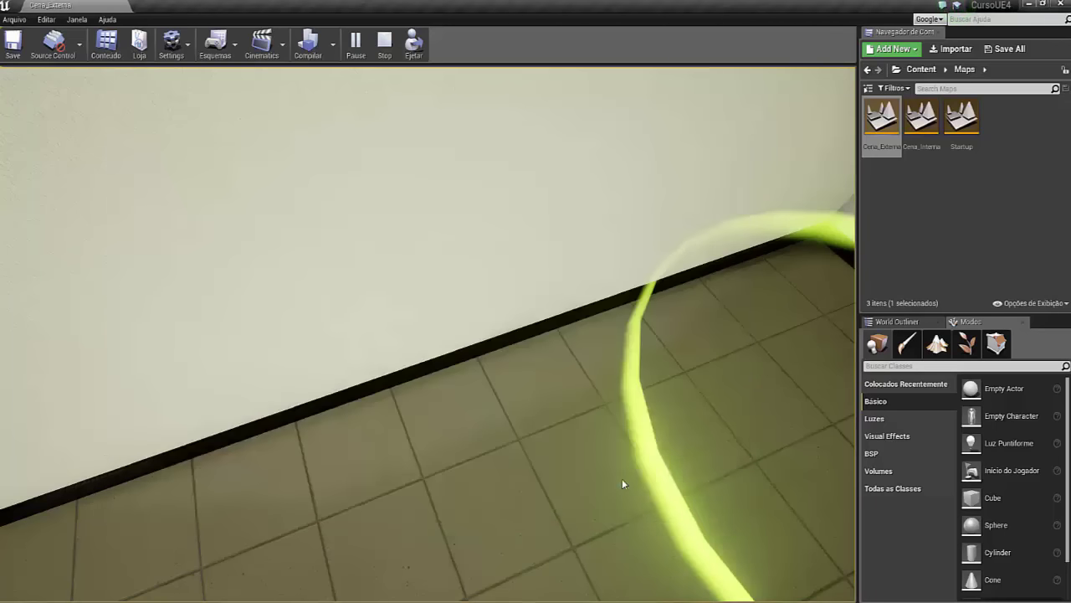
mouse_move(622, 478)
left_mouse_down()
mouse_move(621, 378)
mouse_move(319, 250)
left_mouse_up()
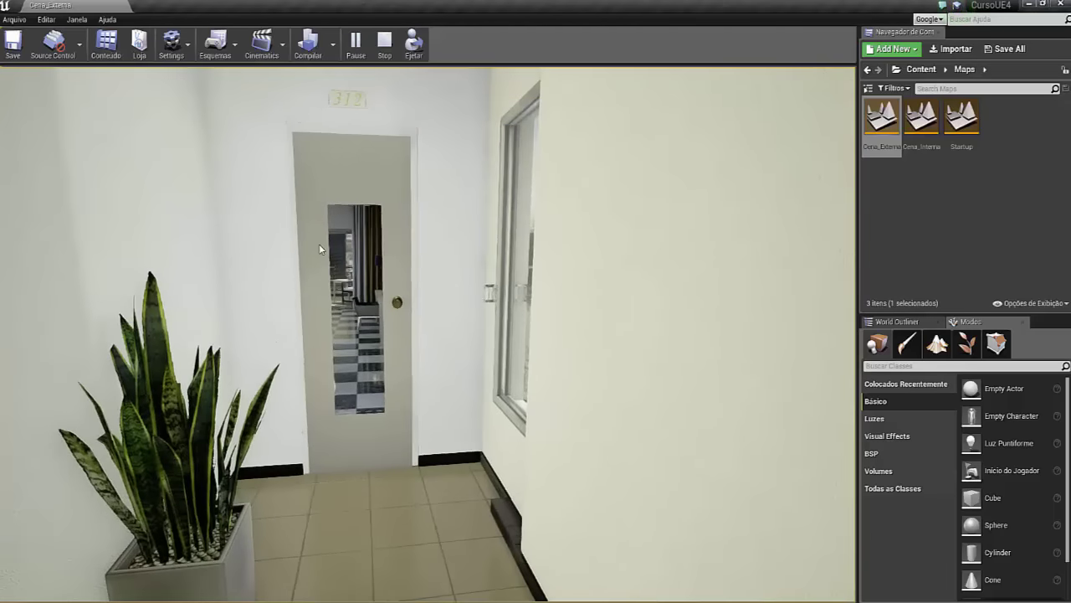
mouse_move(318, 249)
left_mouse_down()
mouse_move(368, 178)
mouse_move(354, 247)
left_mouse_up()
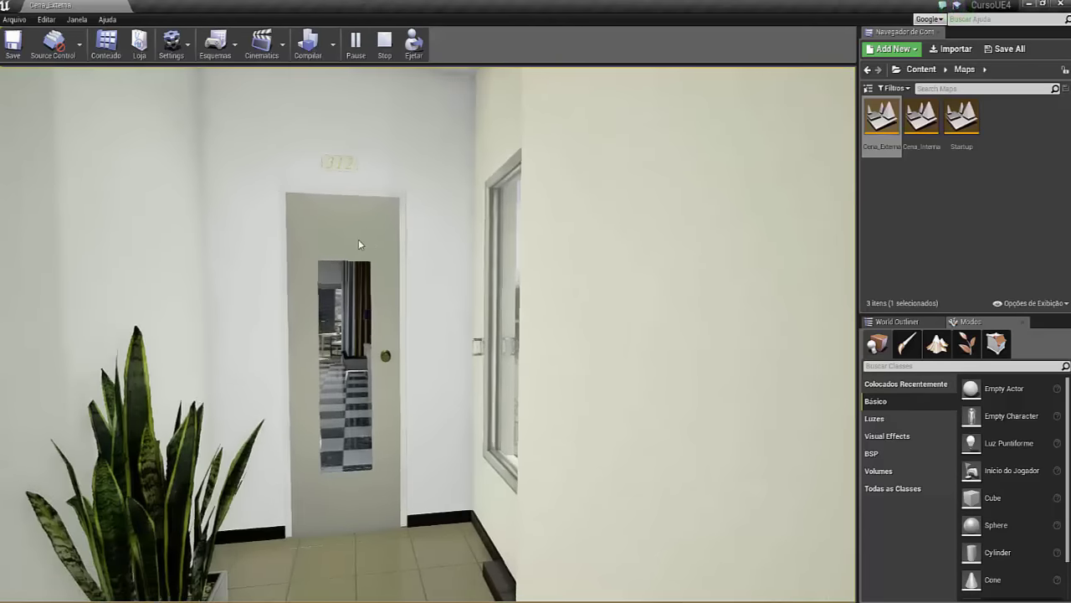
key("w")
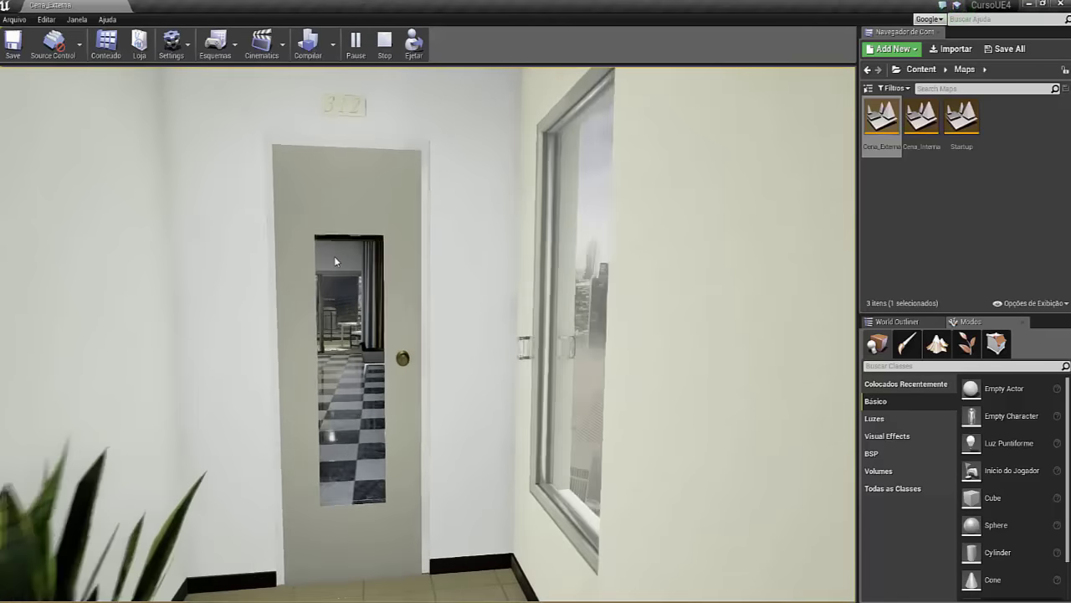
key("w")
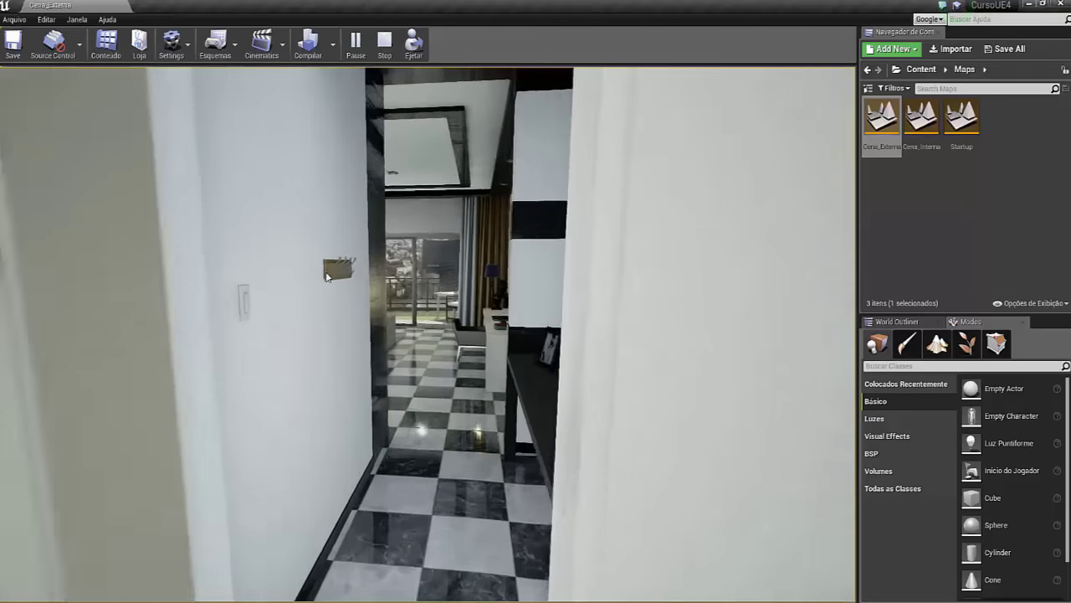
key("w")
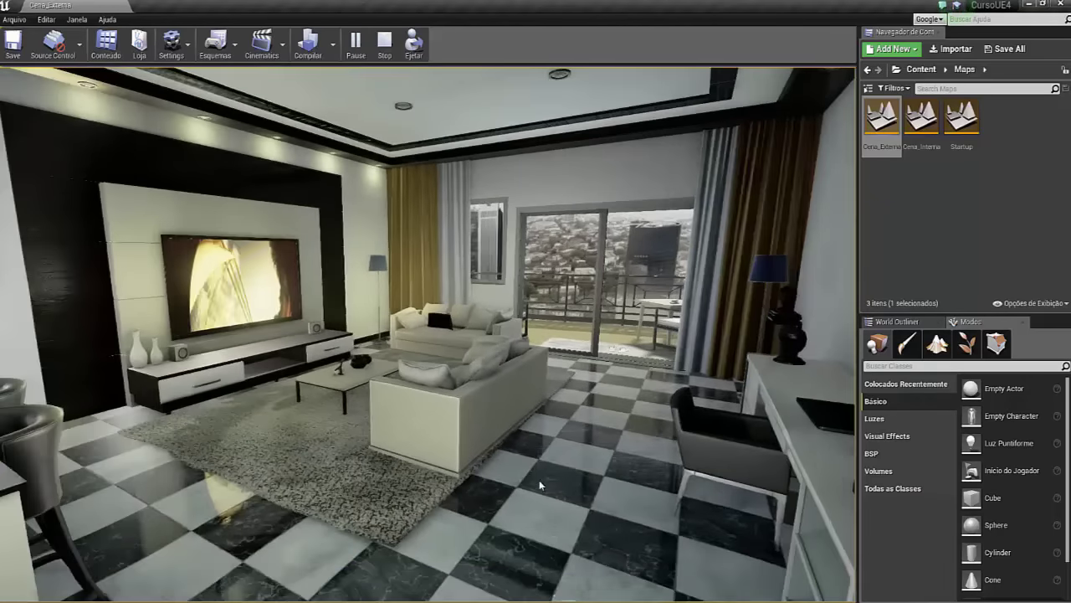
Step: Toggle the floor between beige tiles and marble checkerboard, then cycle the TV wall back to grey wood with a red panel
left_click(547, 485)
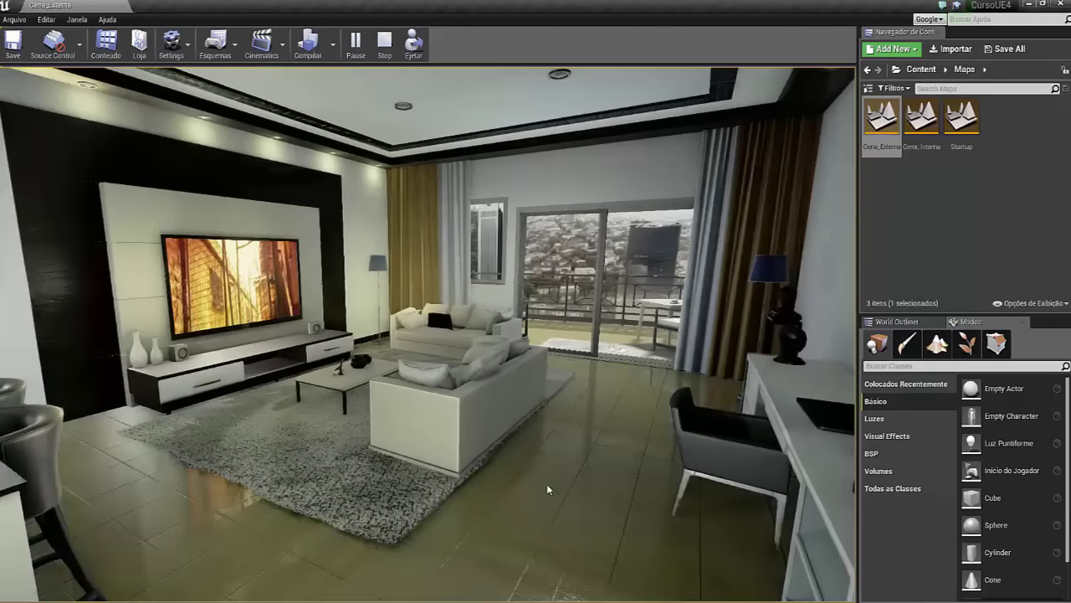
left_click(547, 484)
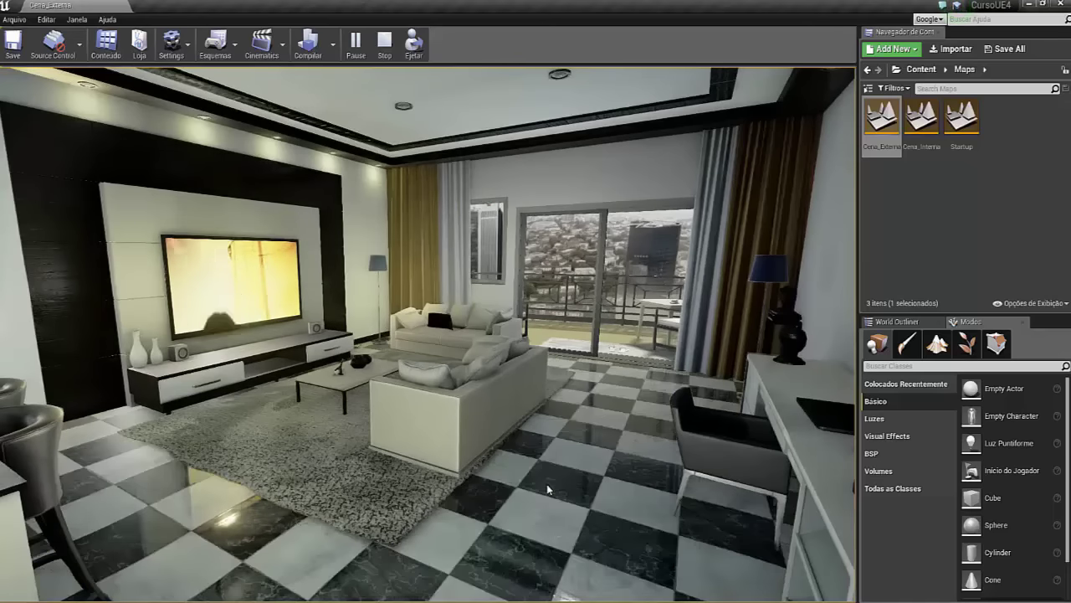
left_click(322, 193)
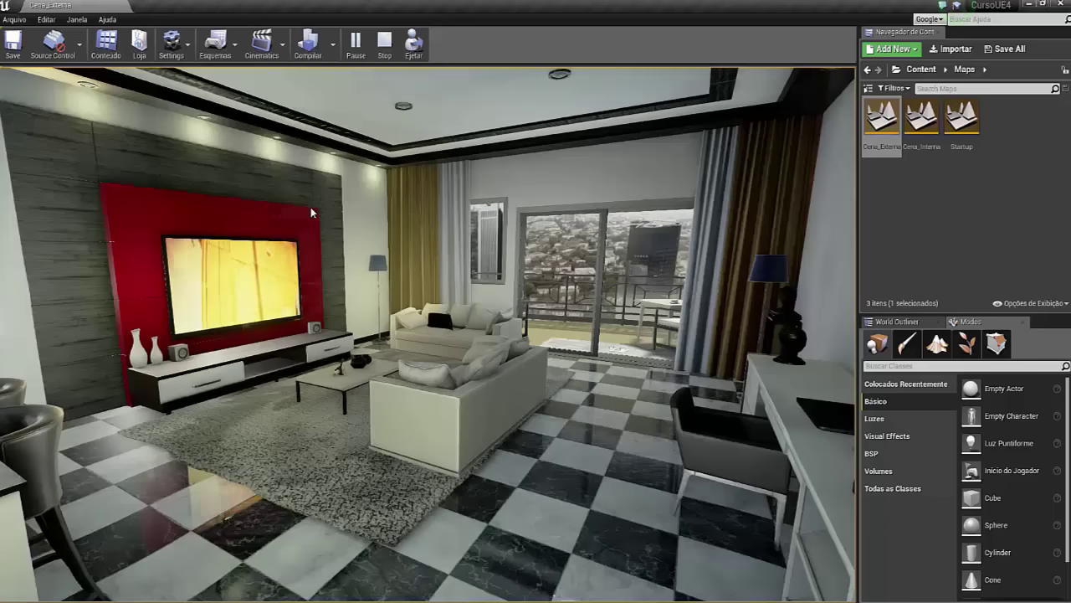
left_click(304, 219)
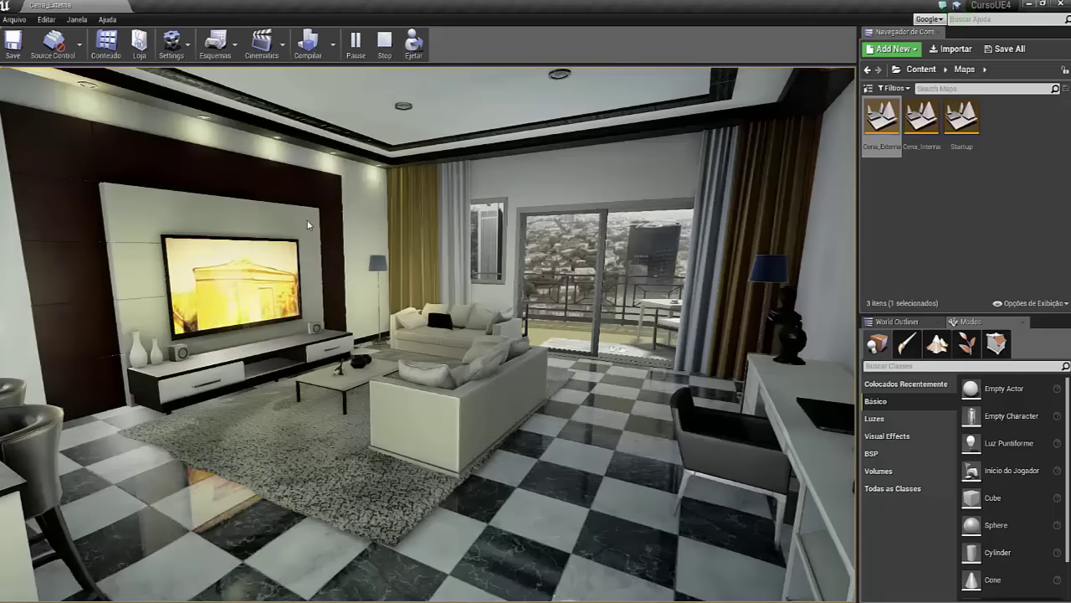
left_click(316, 211)
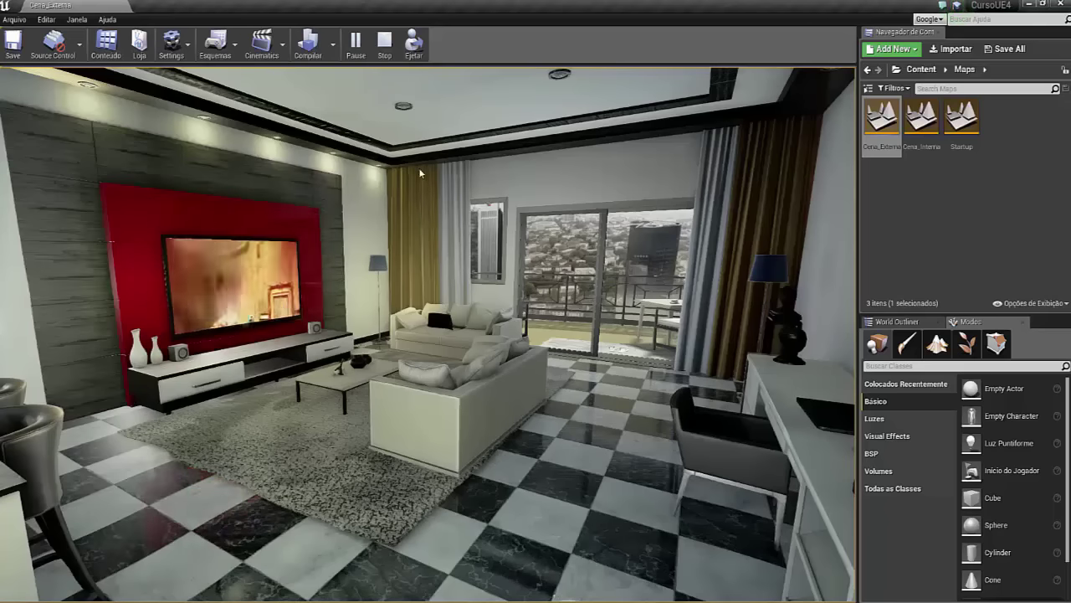
Step: Walk toward the desk and cycle the room walls through red, pale blue-grey and magenta
left_click_drag(618, 341, 736, 362)
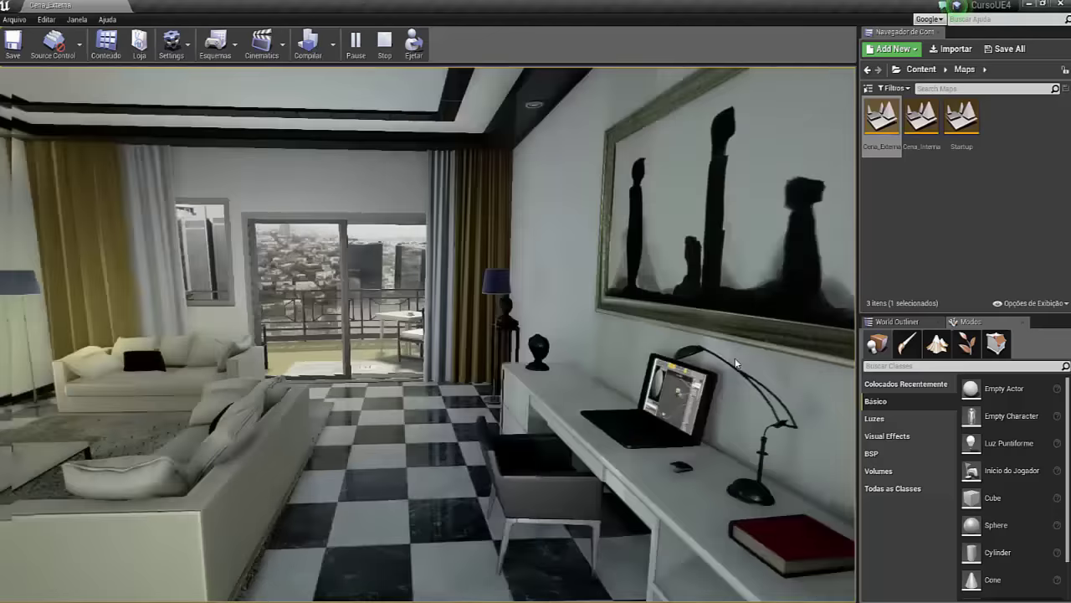
left_click(736, 362)
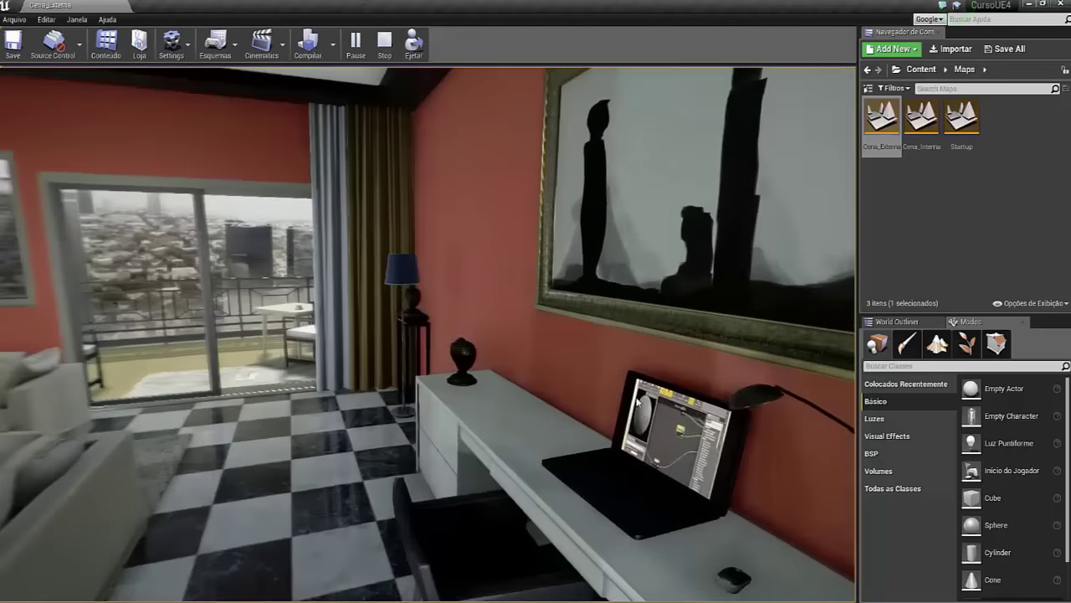
left_click(473, 242)
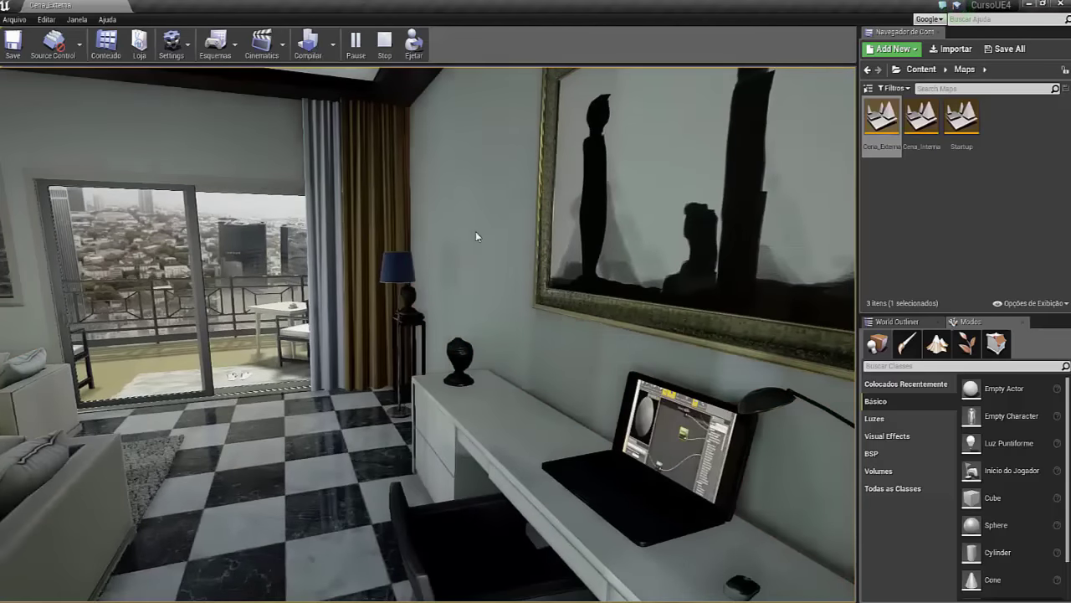
left_click(475, 231)
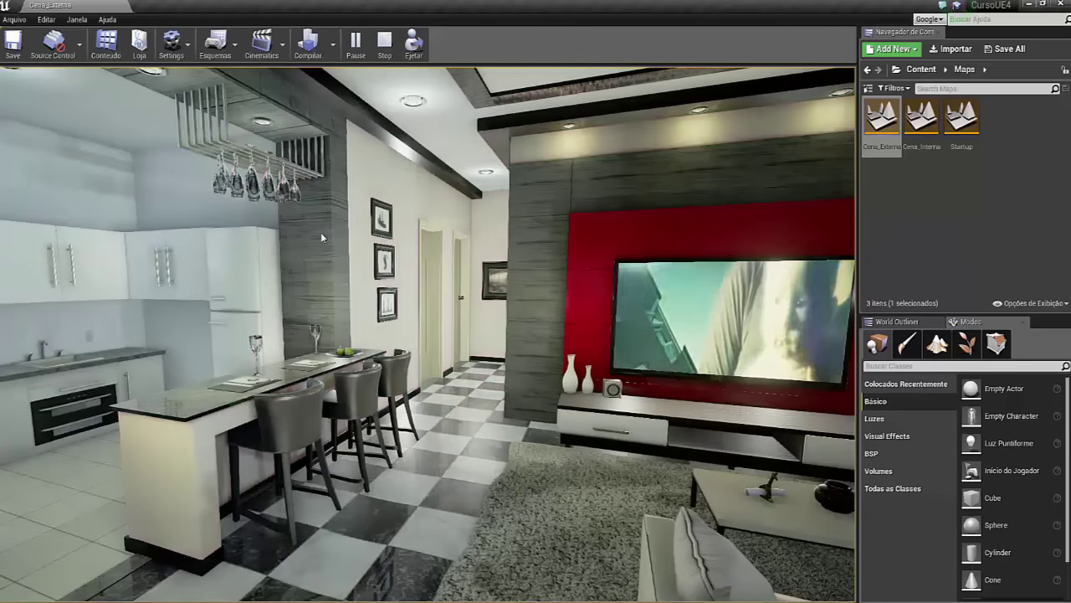
Step: Give the pillar a grey wood texture and toggle the ceiling beam light, then back to dark wood
left_click(320, 231)
left_click(384, 128)
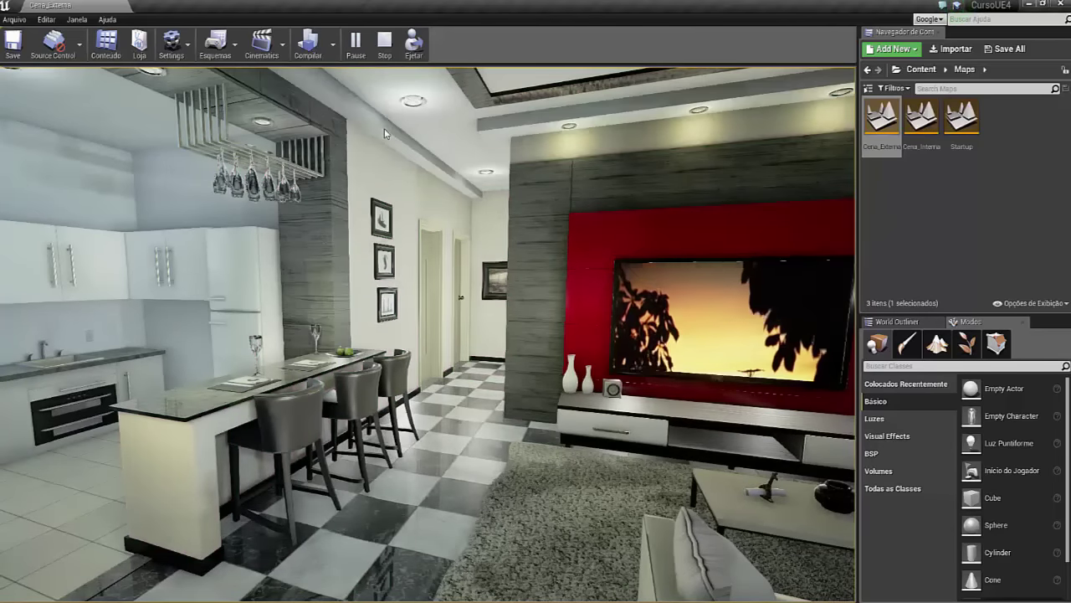
left_click(383, 133)
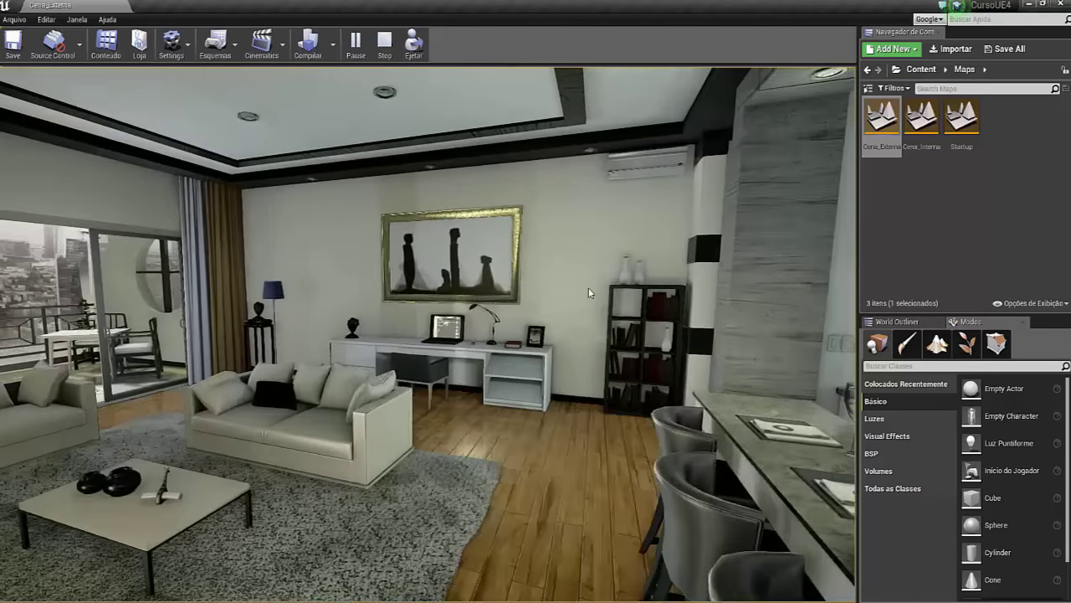
Step: Cycle the walls from pink back to white and the floor through white tiles to checkerboard
left_click(596, 262)
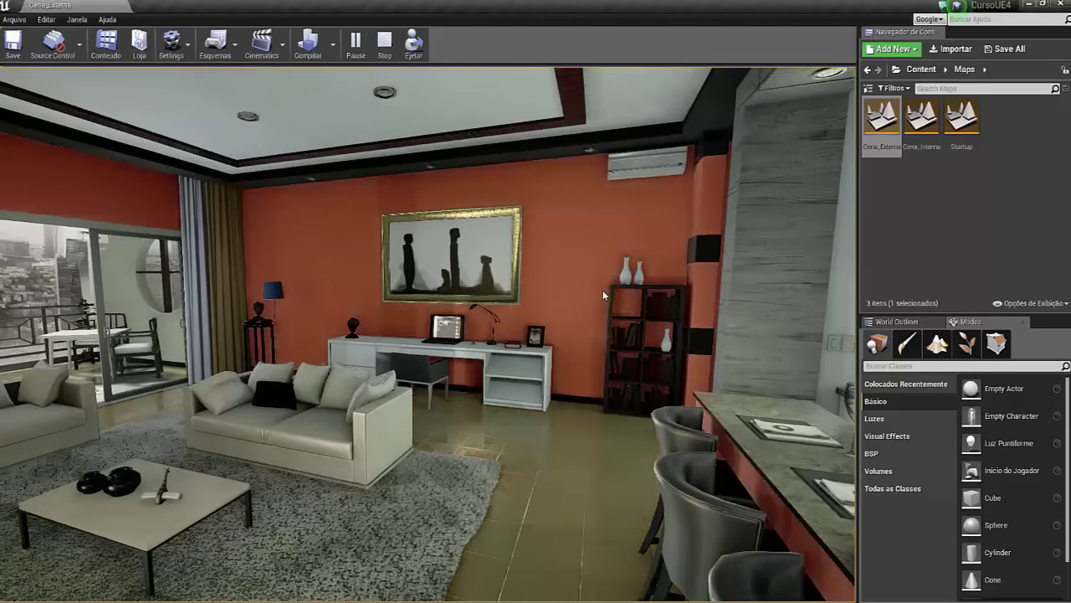
left_click(603, 289)
left_click(523, 442)
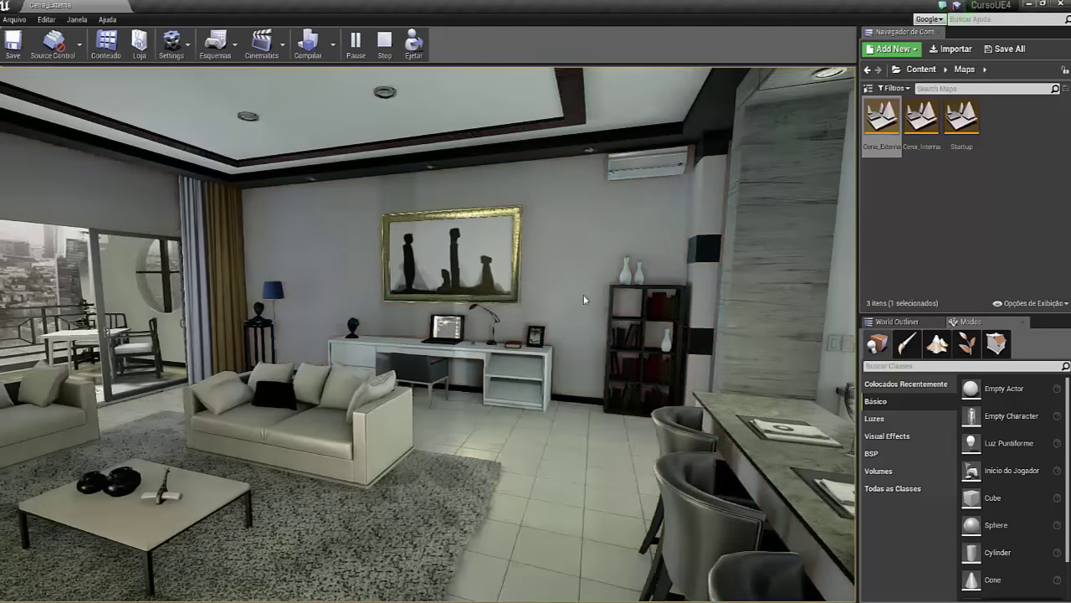
left_click(512, 456)
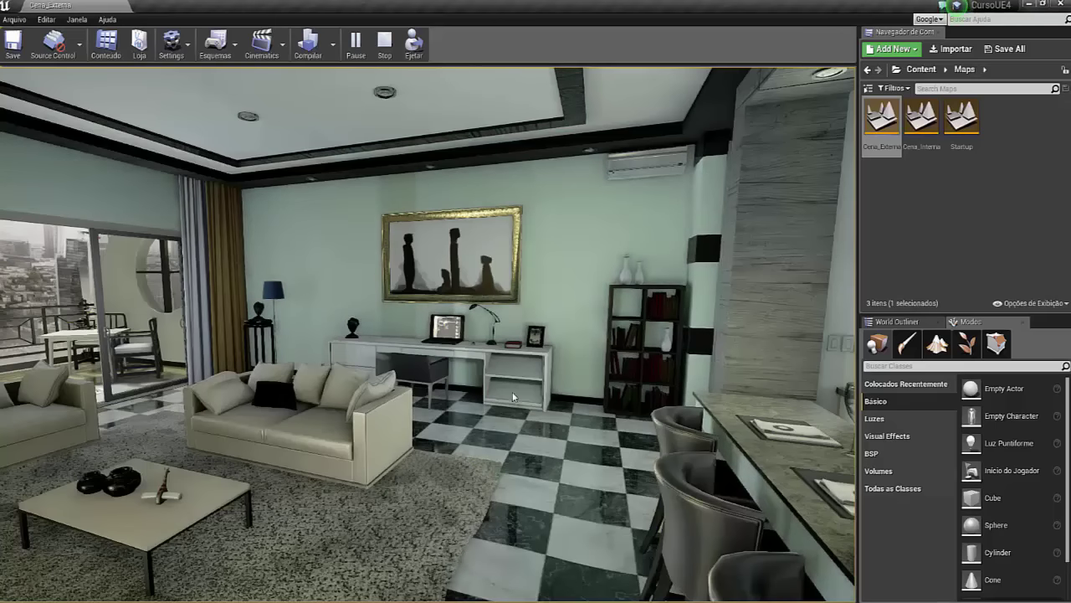
Step: Walk toward the painting wall and look around at the red TV wall and window wall
key("w")
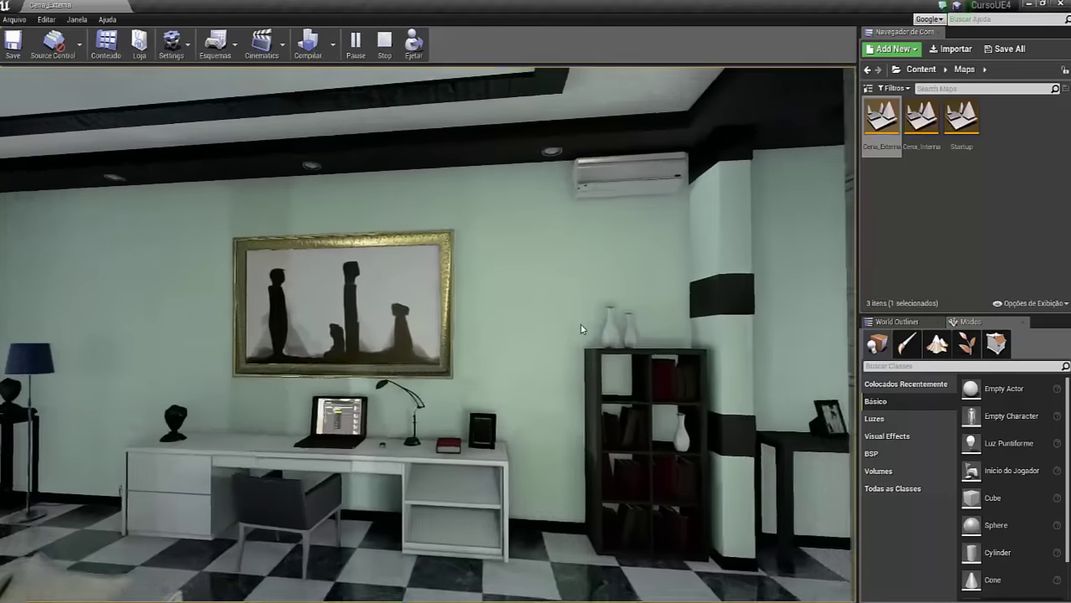
left_click_drag(582, 328, 298, 313)
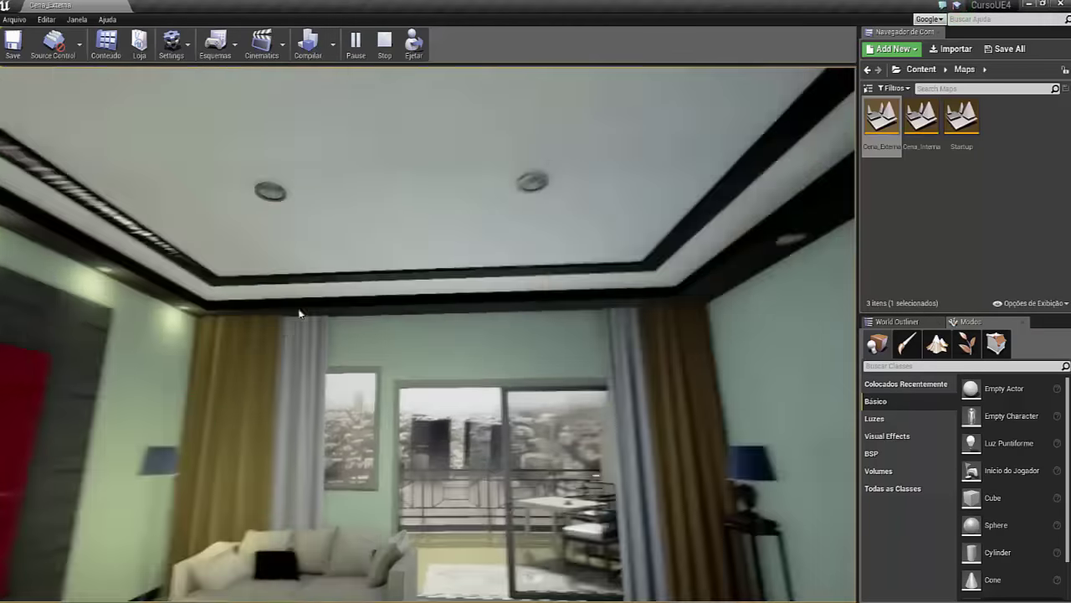
right_click_drag(298, 313, 187, 366)
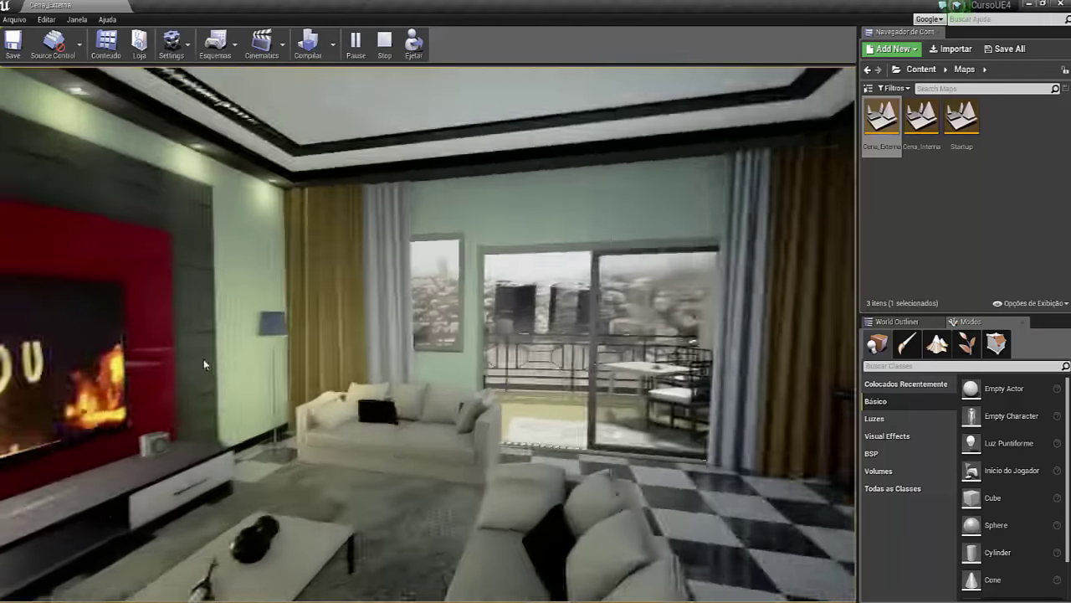
key("s")
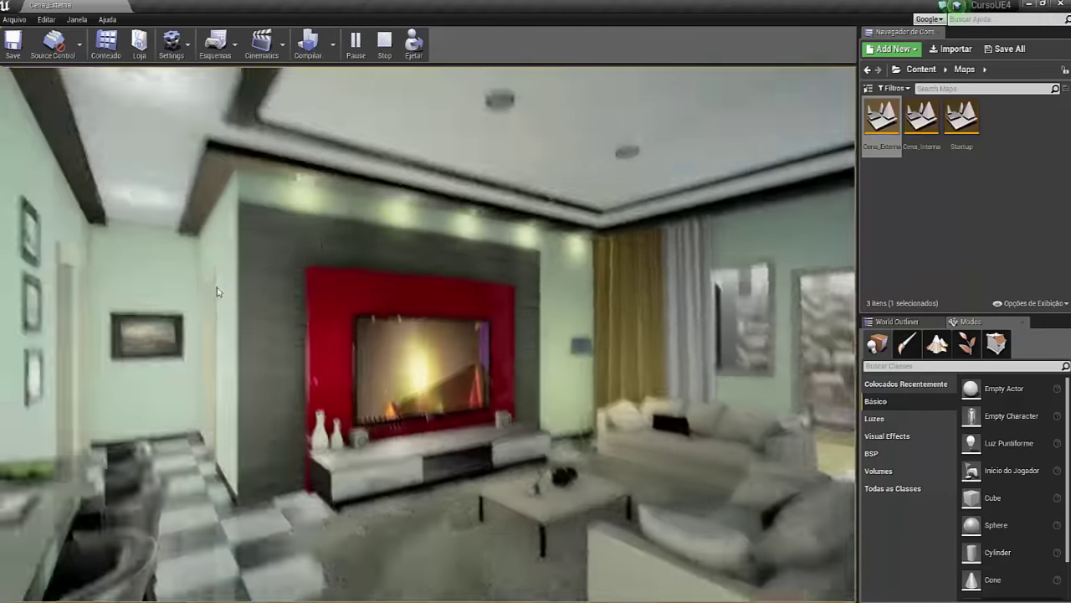
mouse_move(187, 366)
right_mouse_down()
mouse_move(271, 297)
mouse_move(256, 315)
right_mouse_up()
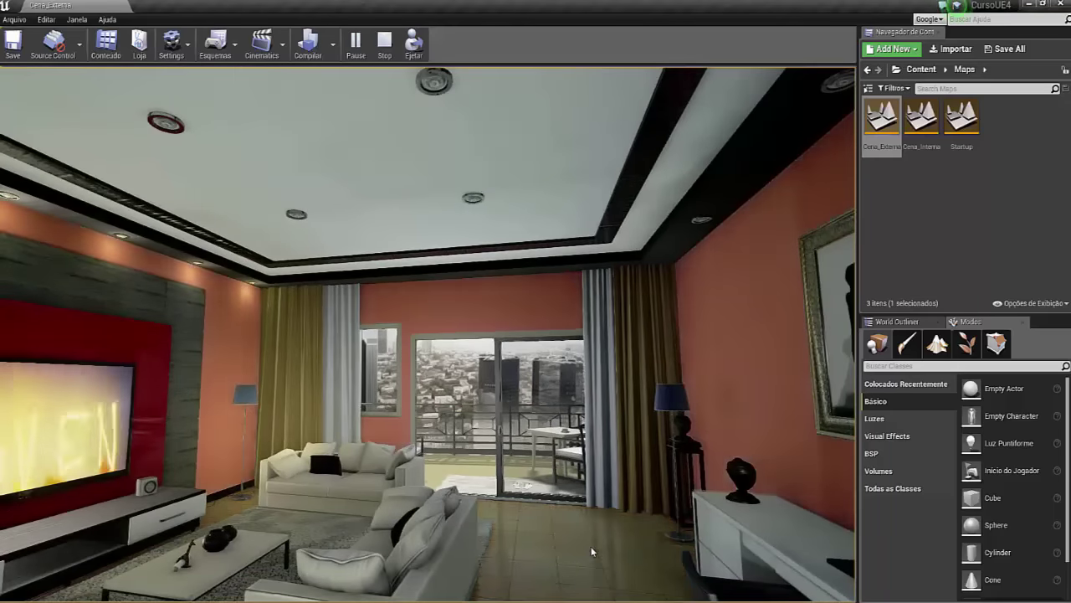
Step: Set the floor to black-and-white checkerboard and turn toward the TV wall
left_click(591, 546)
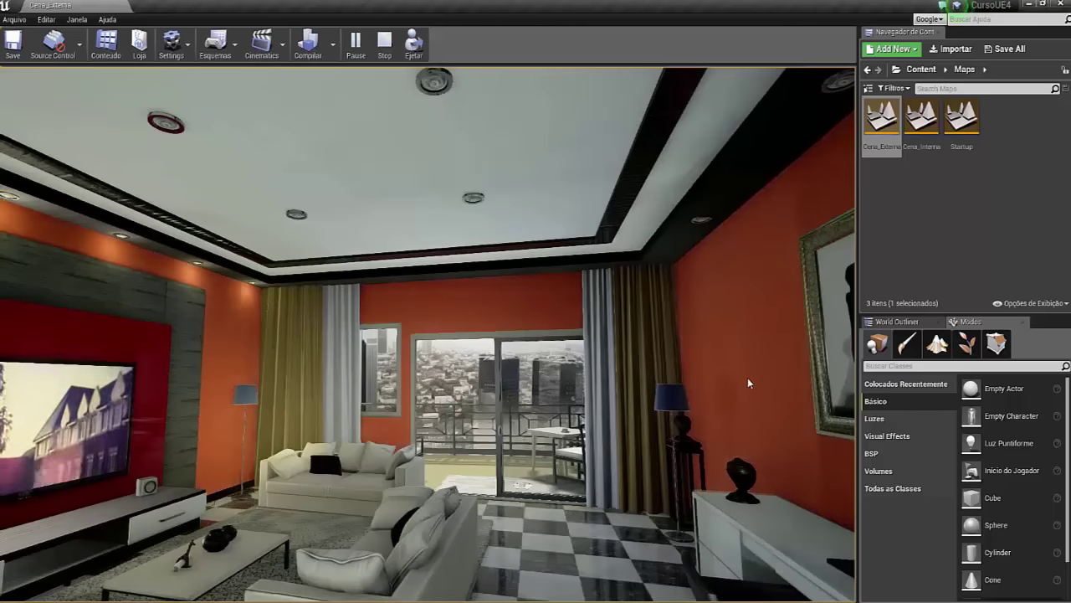
right_click_drag(688, 351, 394, 367)
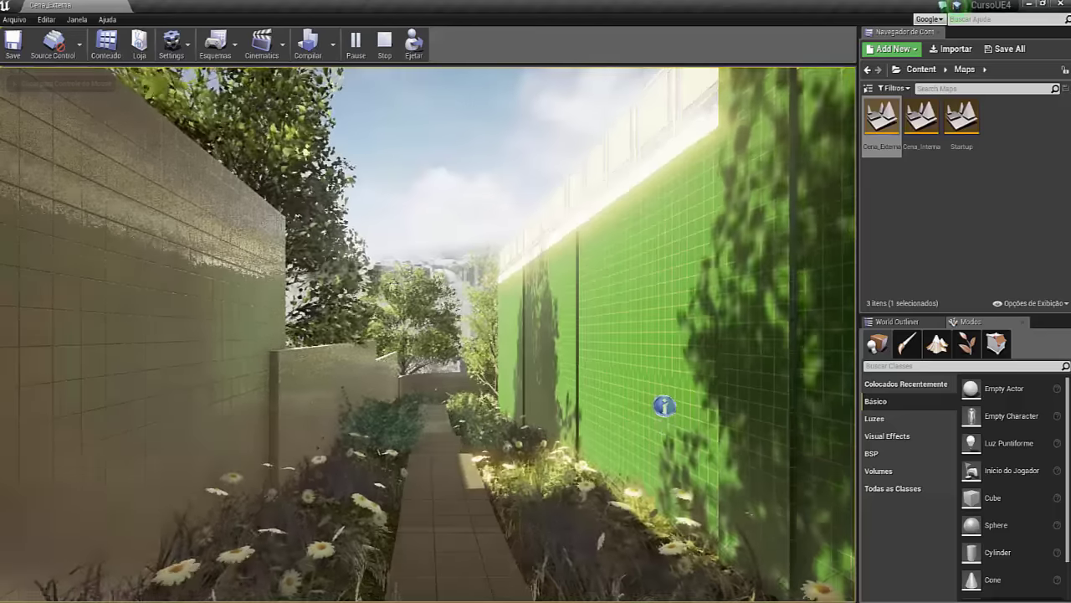
Step: Walk forward along the flower-lined garden path beside the green tiled wall
key("w")
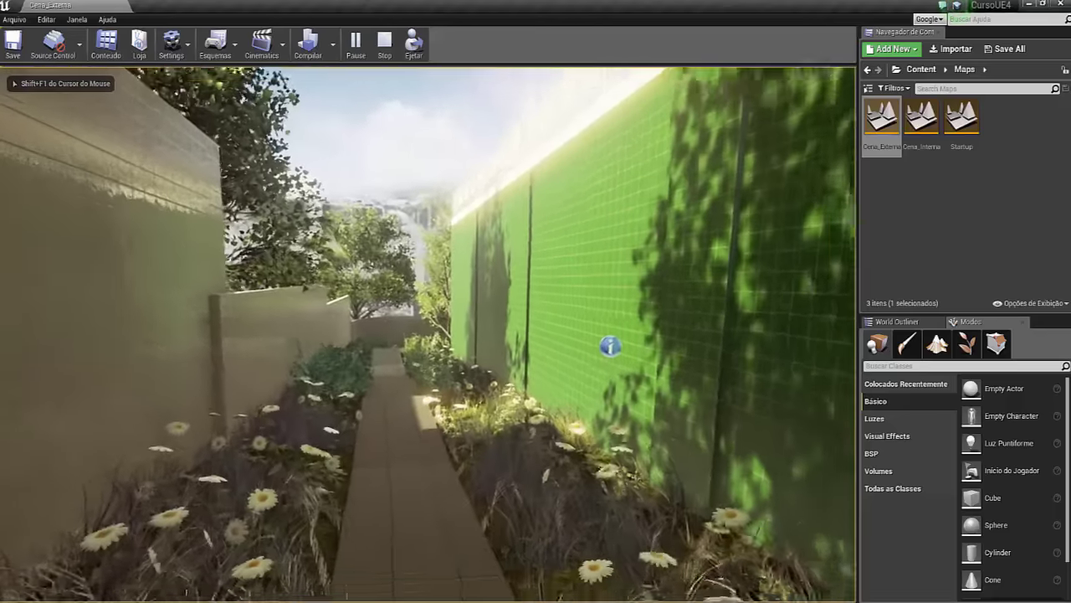